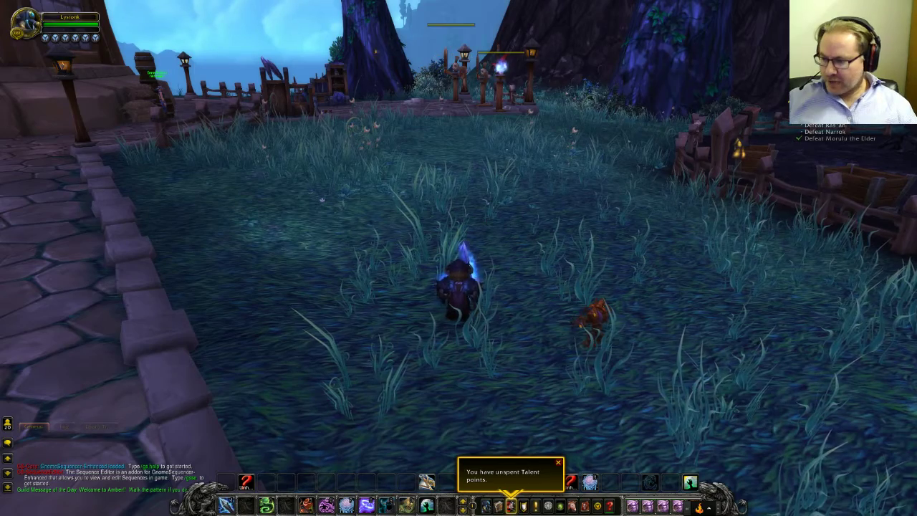
# - Open the GnomeSequencer viewer with /gs and look through the saved sequences list
pyautogui.moveTo(351, 227); pyautogui.dragTo(333, 227)
pyautogui.write('/gs')
pyautogui.press('Return')
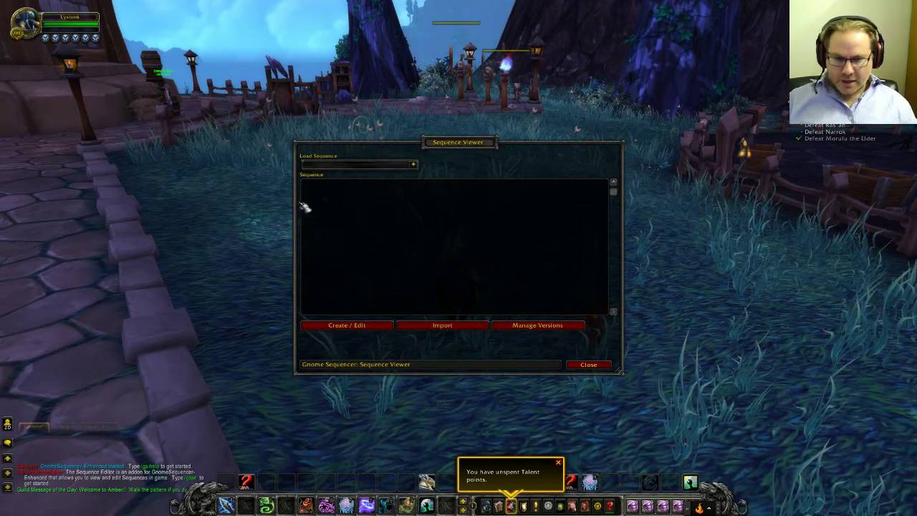
pyautogui.click(414, 164)
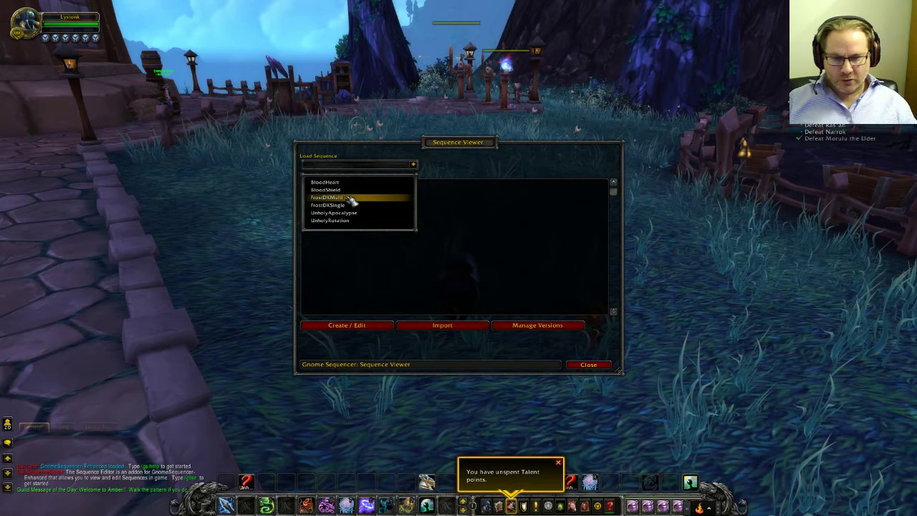
pyautogui.click(588, 364)
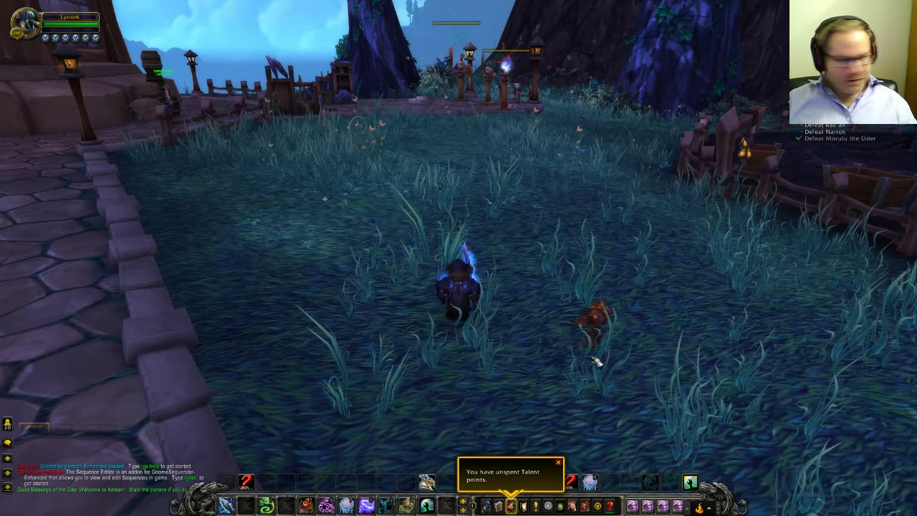
# - Check the UnholyRotation macro in the macro editor, then switch to the Legion Unholy GS forum page
pyautogui.write('/macr')
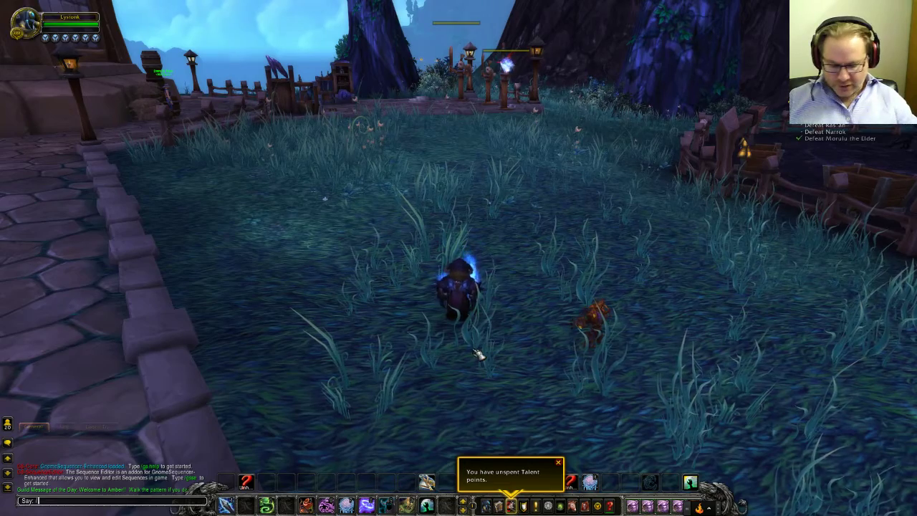
pyautogui.write('o')
pyautogui.press('Return')
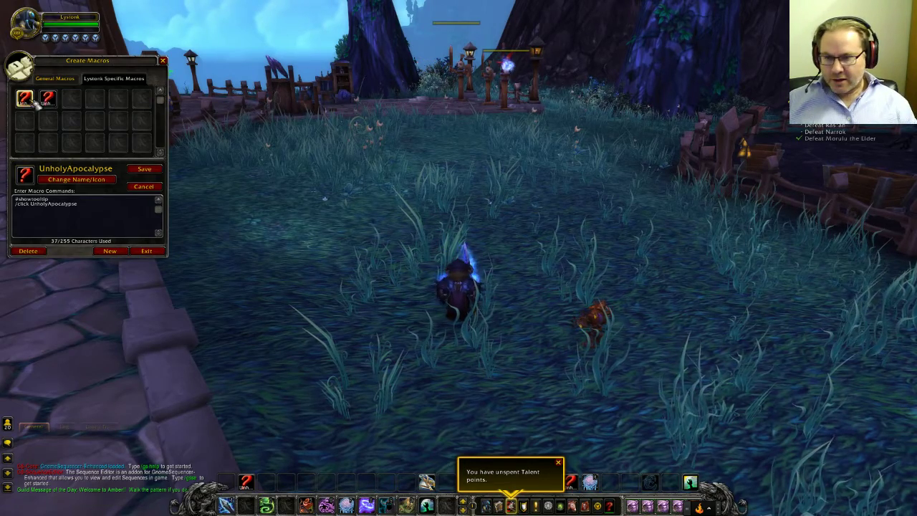
pyautogui.click(53, 101)
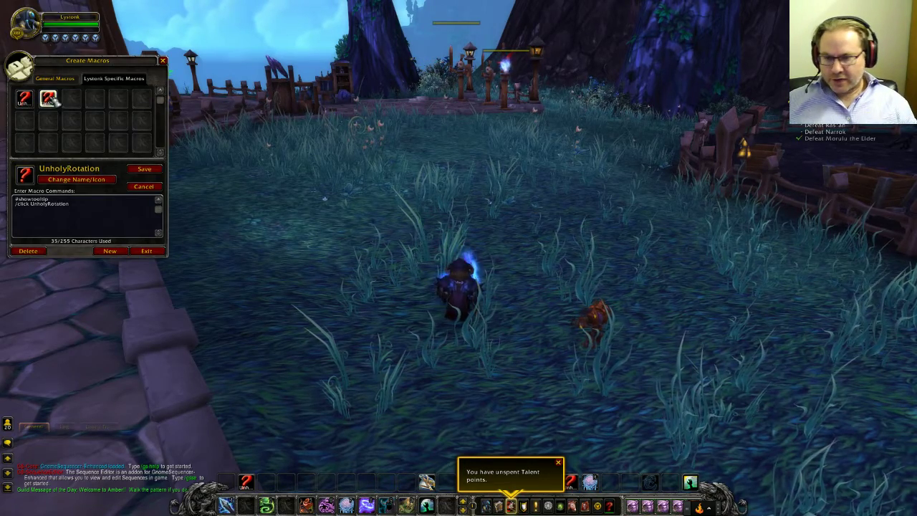
pyautogui.click(152, 253)
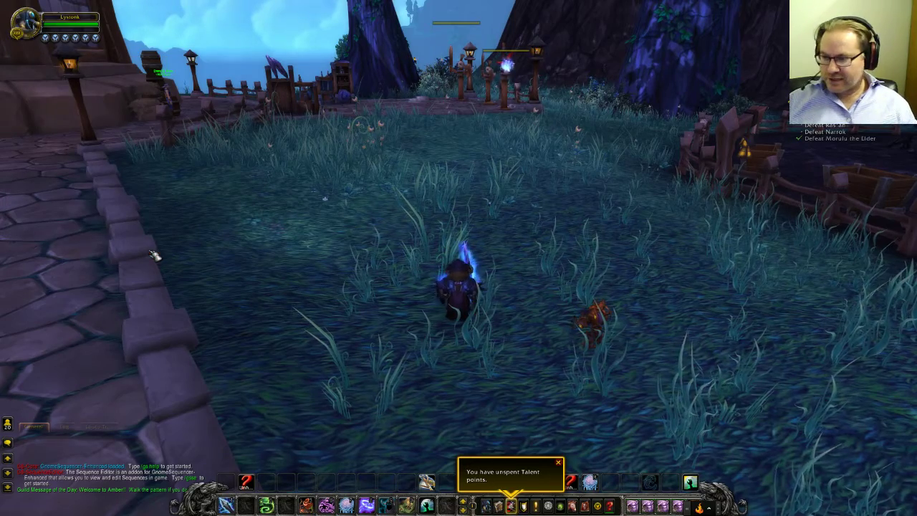
pyautogui.hotkey('alt', 'Tab')
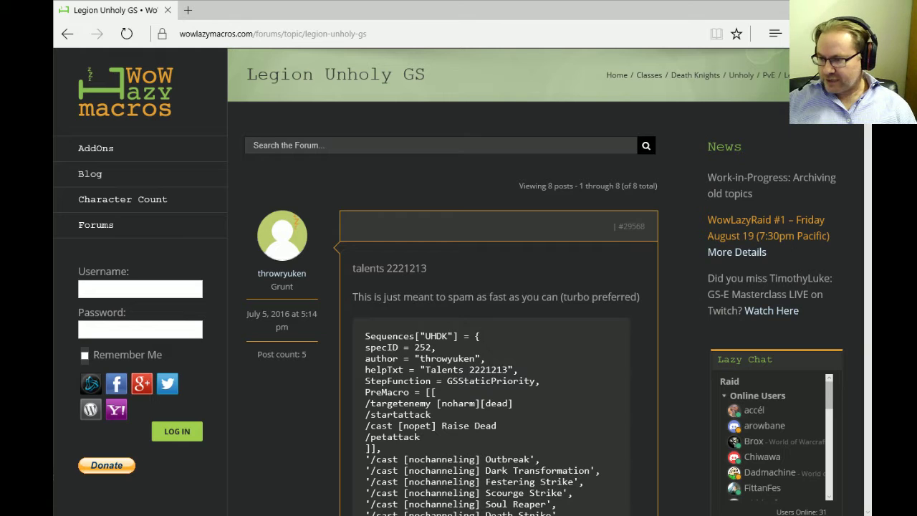
# - Copy the UHDK sequence code (Talents 2332213) from the thread's last reply and return to the game
pyautogui.scroll(-20, 701, 352)
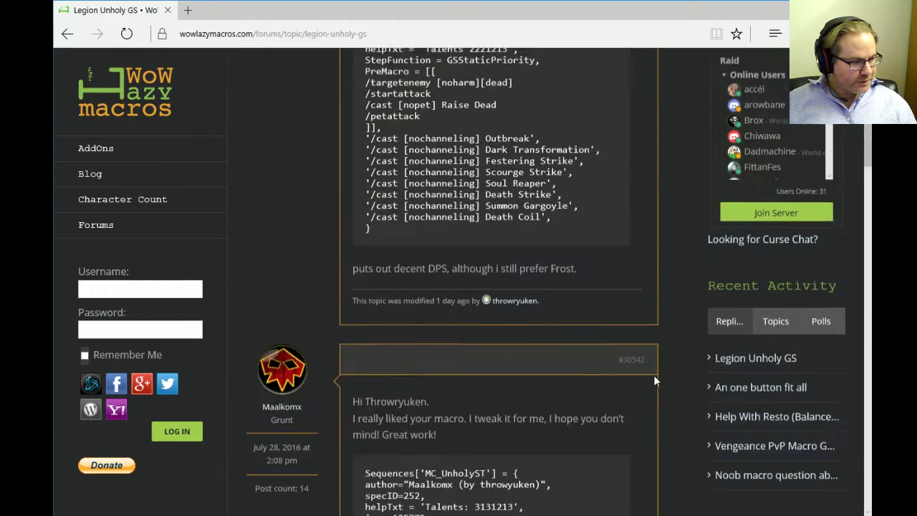
pyautogui.scroll(-10, 654, 346)
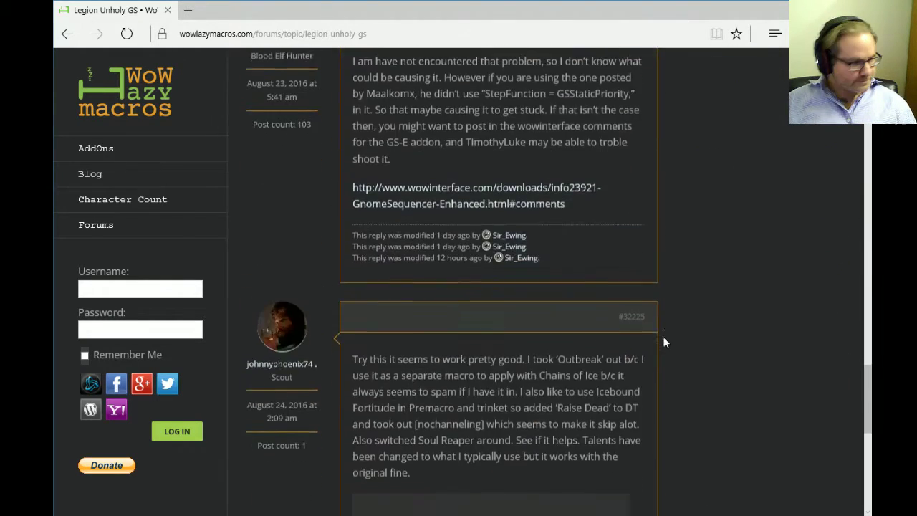
pyautogui.moveTo(381, 319); pyautogui.dragTo(375, 102)
pyautogui.rightClick(387, 101)
pyautogui.rightClick(387, 101)
pyautogui.click(404, 133)
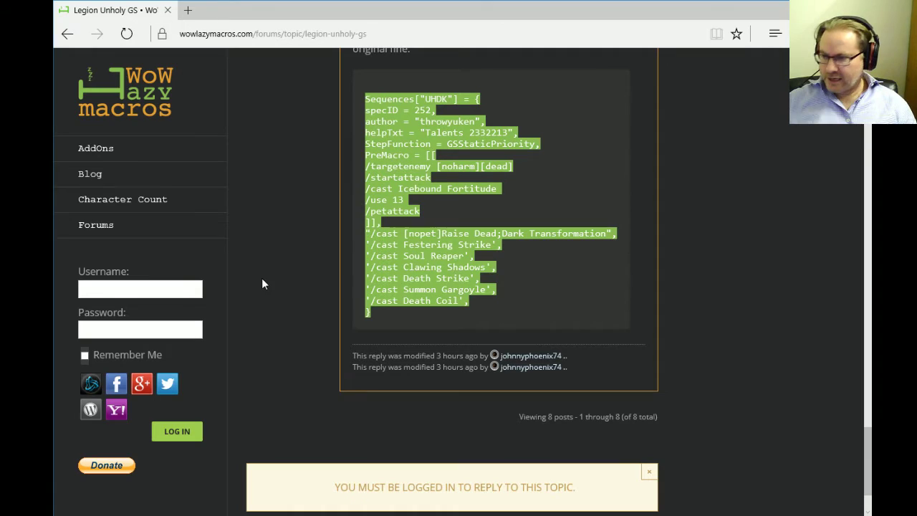
pyautogui.hotkey('alt', 'Tab')
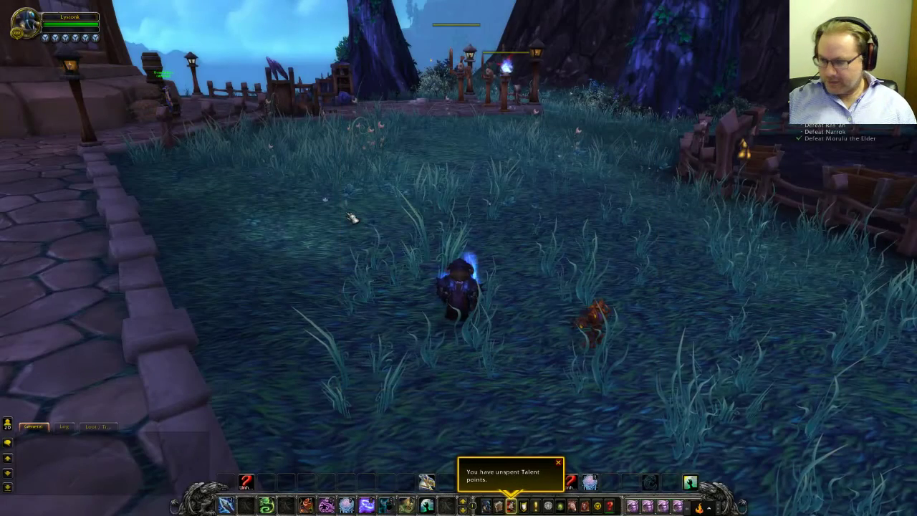
# - Paste the copied UHDK code into the /gs Sequence box and import it
pyautogui.write('/gsse')
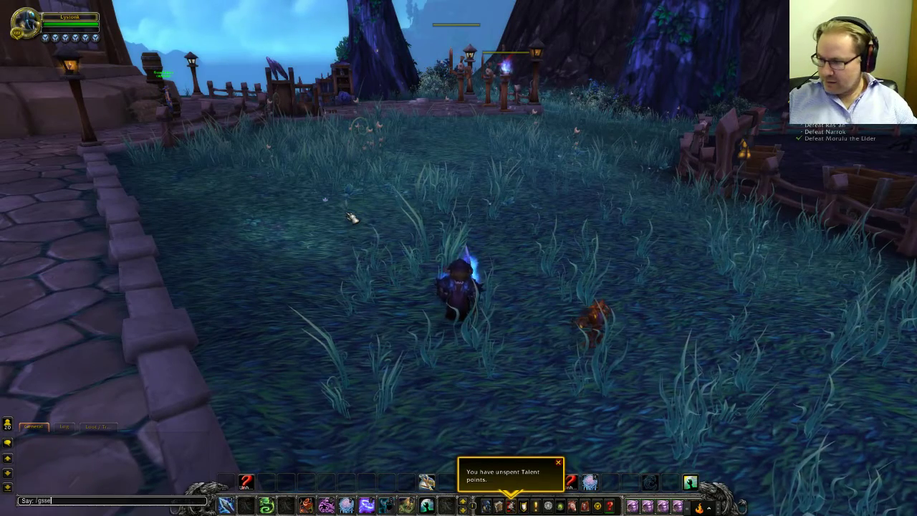
pyautogui.press('Return')
pyautogui.click(387, 235)
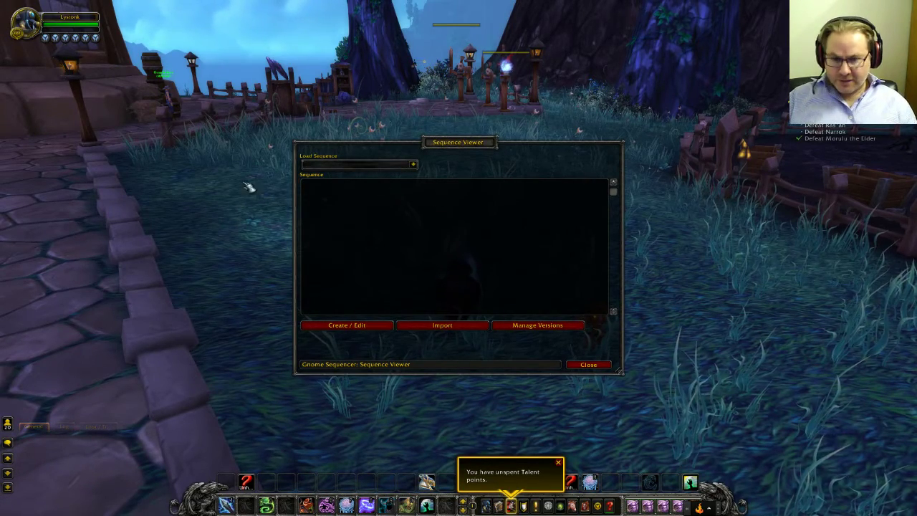
pyautogui.hotkey('ctrl', 'v')
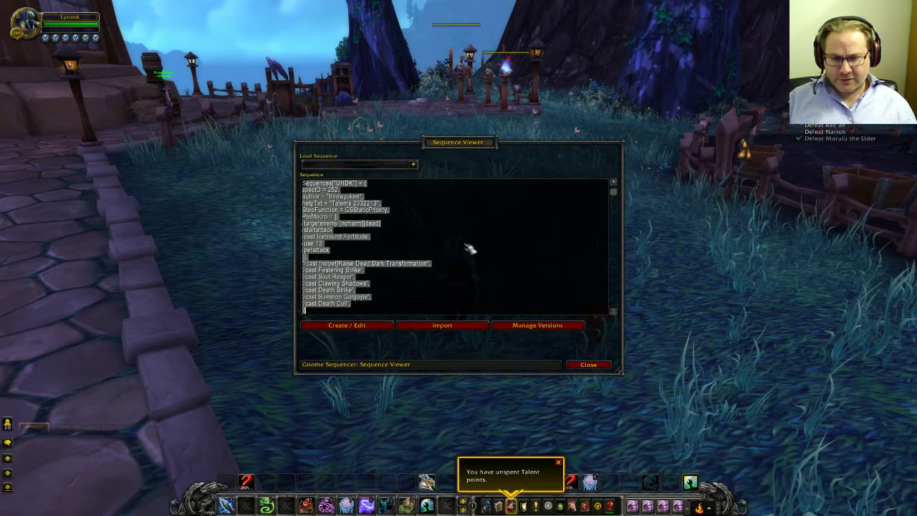
pyautogui.click(445, 326)
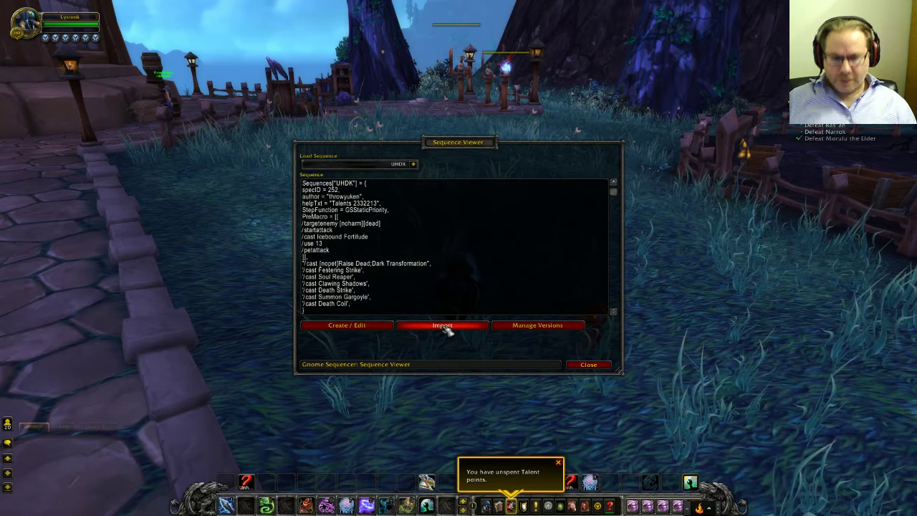
pyautogui.click(588, 365)
# - Show the new UHDK macro in the /m macro editor
pyautogui.press('Return')
pyautogui.write('/m')
pyautogui.press('Return')
pyautogui.click(26, 99)
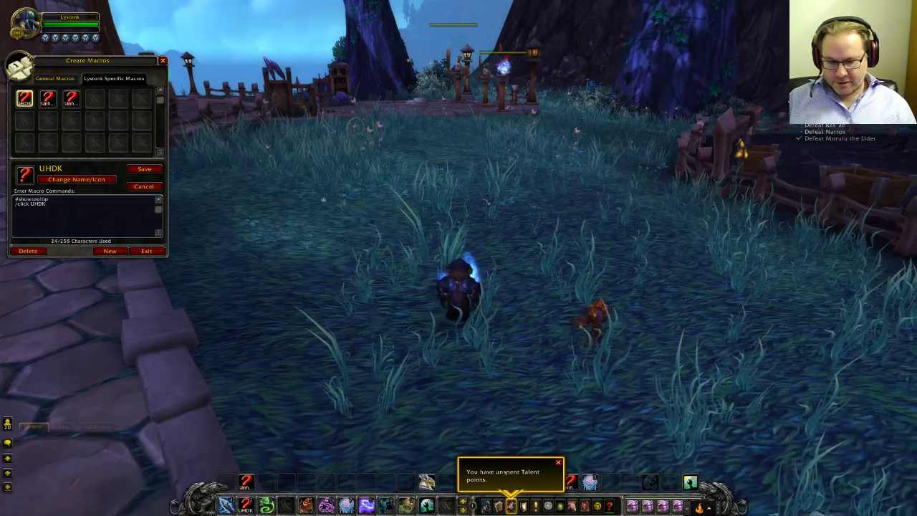
# - Target the Dungeoneer's Training Dummy and attack it with the UHDK macro on key 2
pyautogui.press('w')
pyautogui.press('Tab')
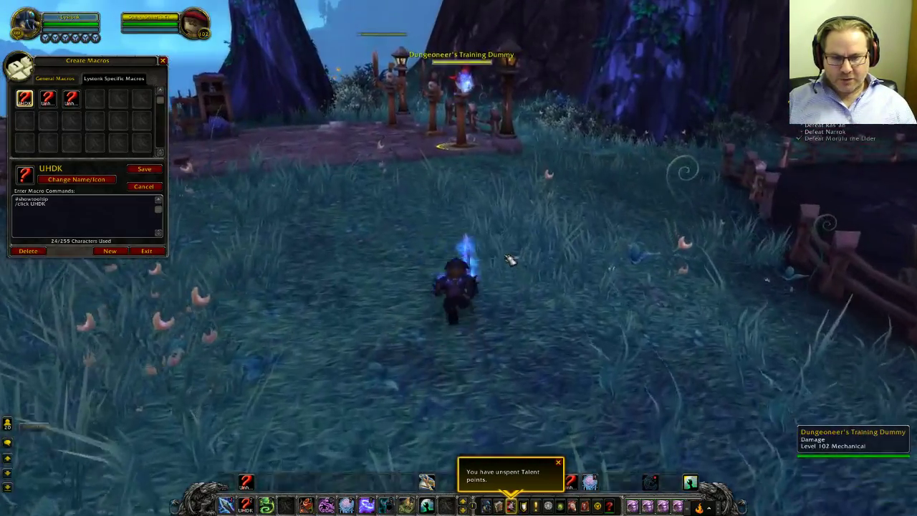
pyautogui.press('w')
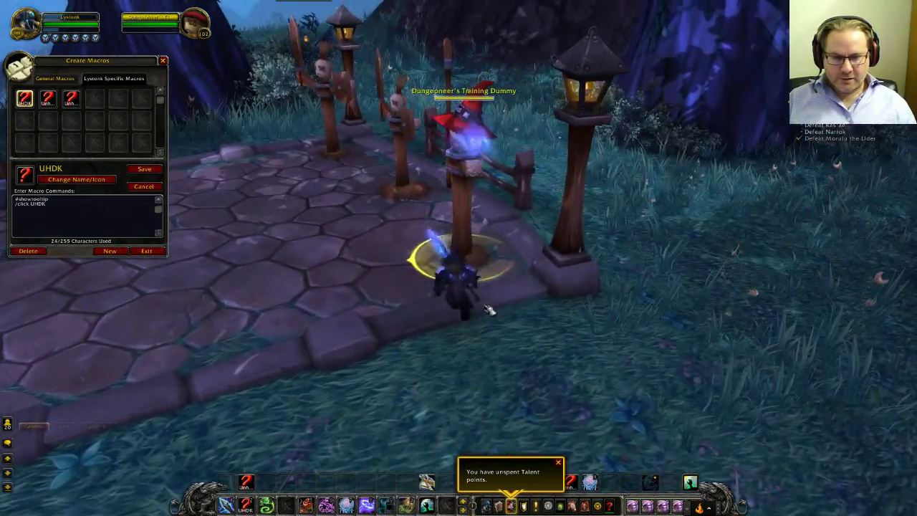
pyautogui.press('2')
pyautogui.press('2')
pyautogui.press('2')
pyautogui.press('2')
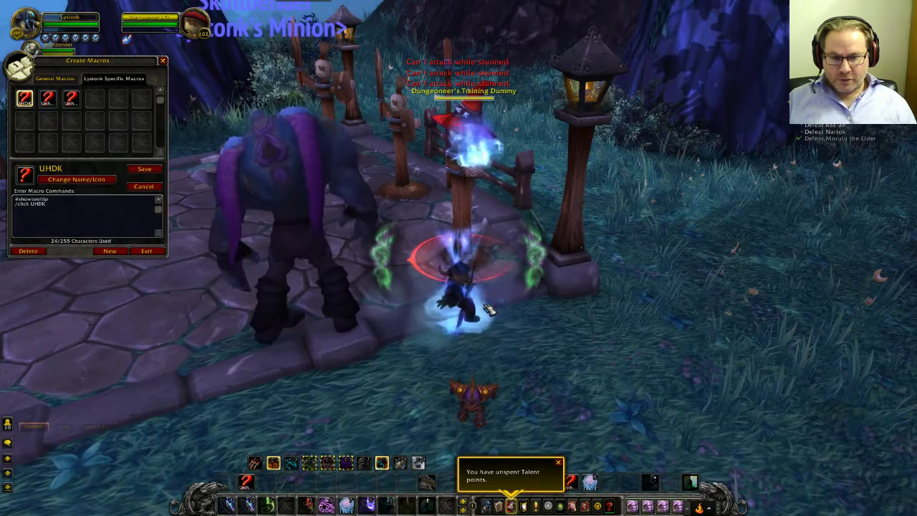
pyautogui.press('2')
pyautogui.press('2')
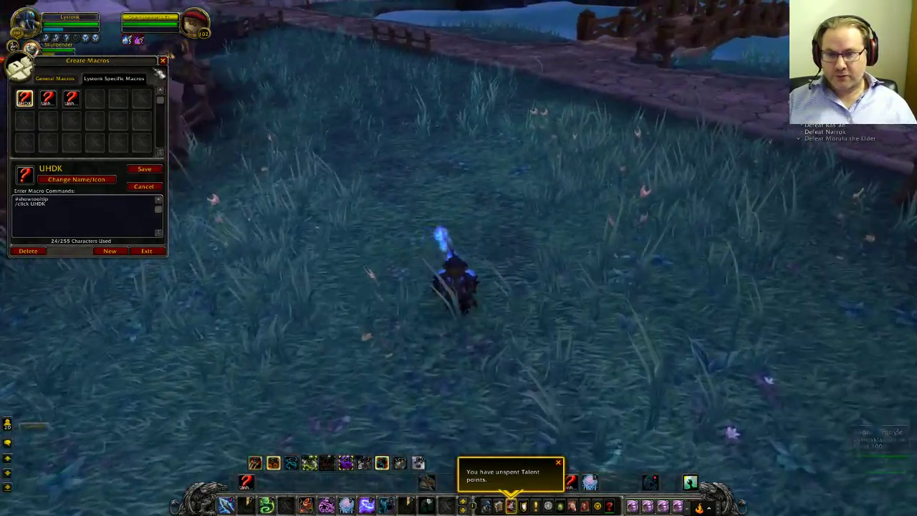
# - Dismiss the Skullbender pet and run along the stone path back toward the grass
pyautogui.press('Escape')
pyautogui.rightClick(39, 52)
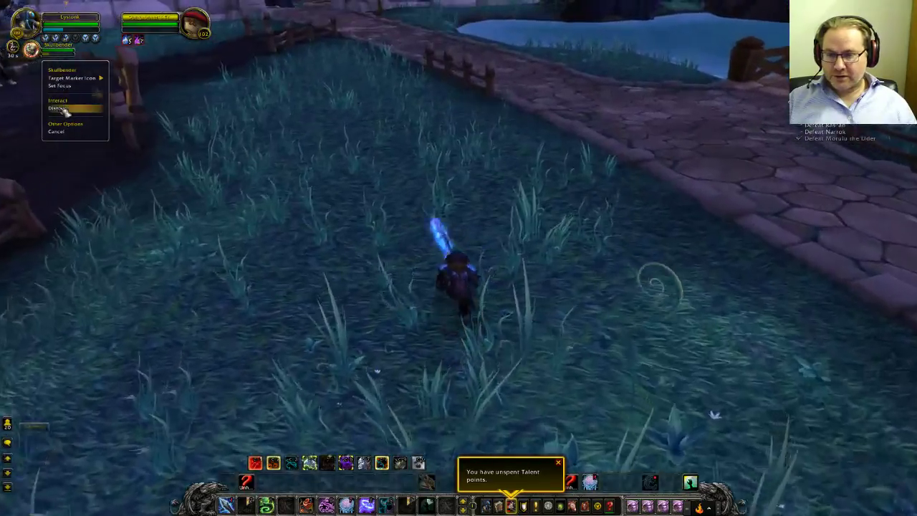
pyautogui.click(63, 108)
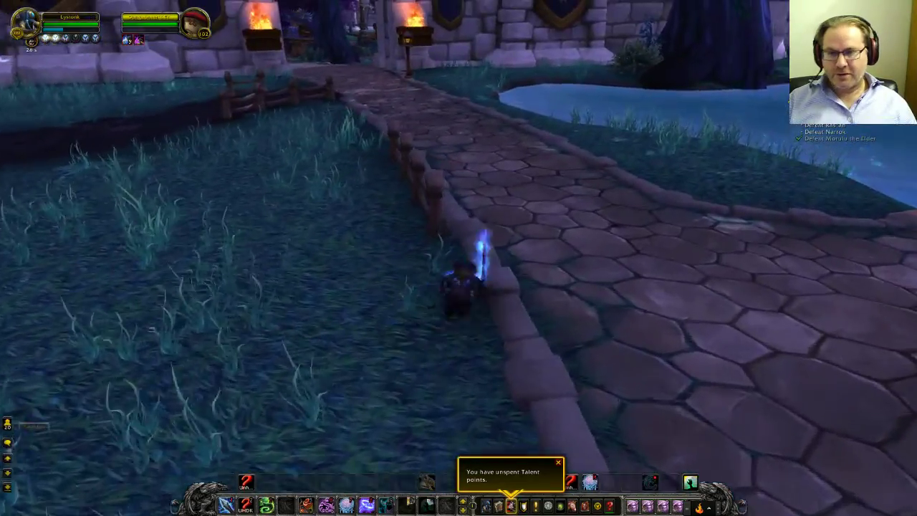
pyautogui.press('w')
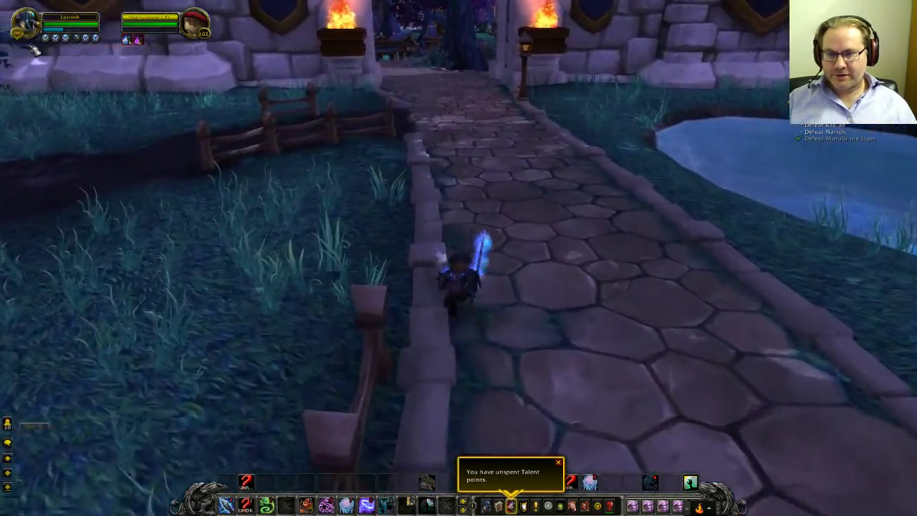
pyautogui.press('w')
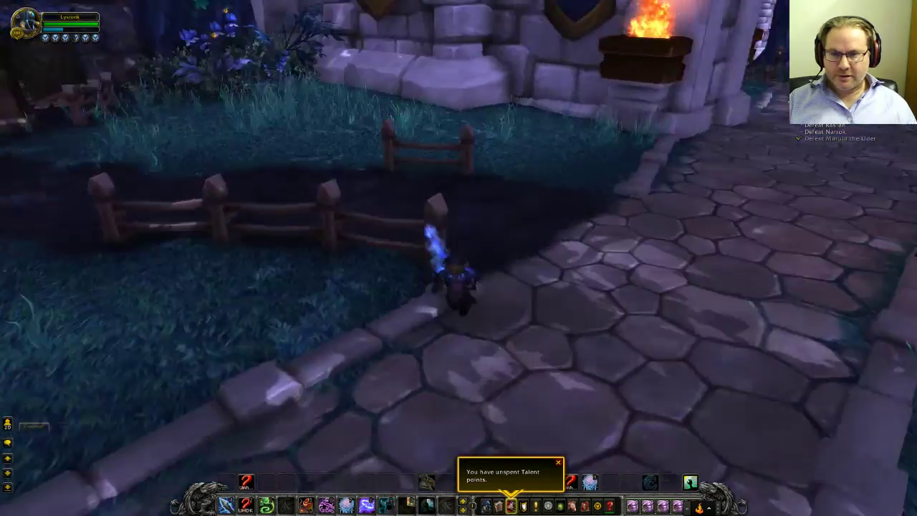
pyautogui.moveTo(623, 254); pyautogui.dragTo(623, 254)
# - Open the Sequence Viewer with /gss and load FrostDKSingle, then UHDK, selecting its code
pyautogui.write('/gss')
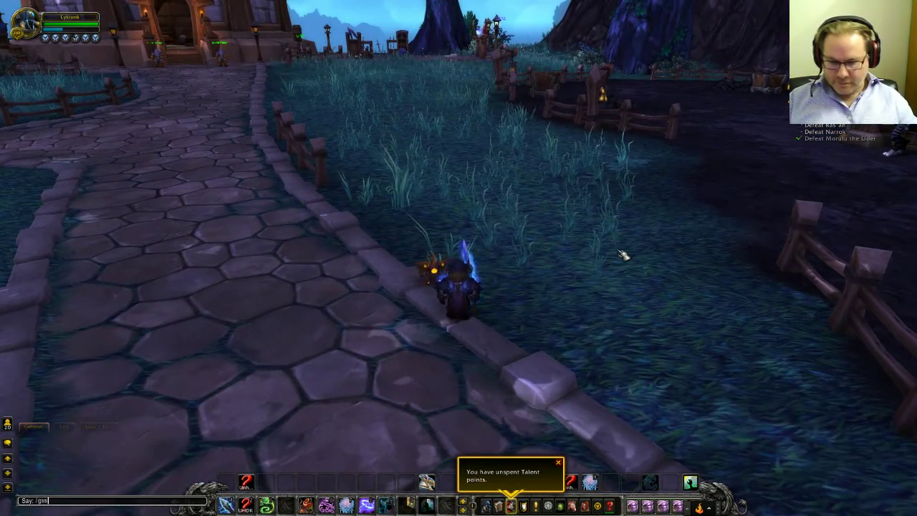
pyautogui.press('Return')
pyautogui.click(413, 164)
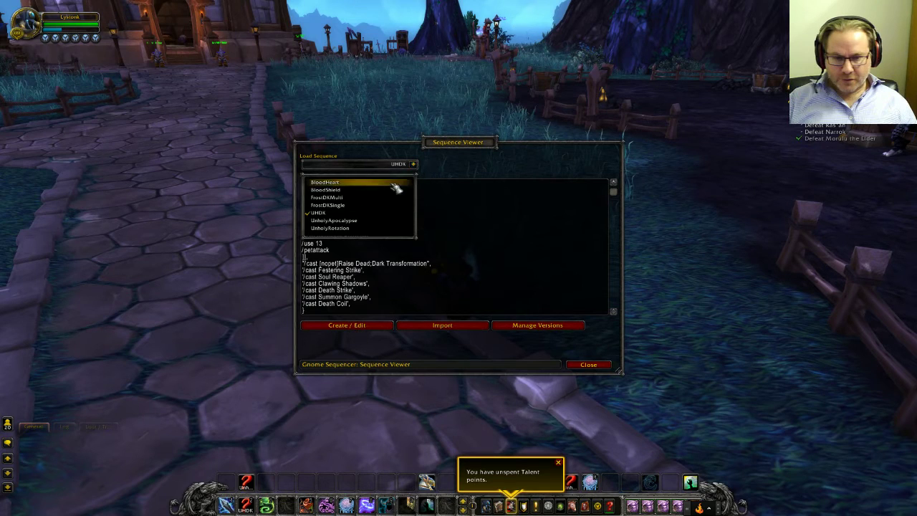
pyautogui.click(354, 205)
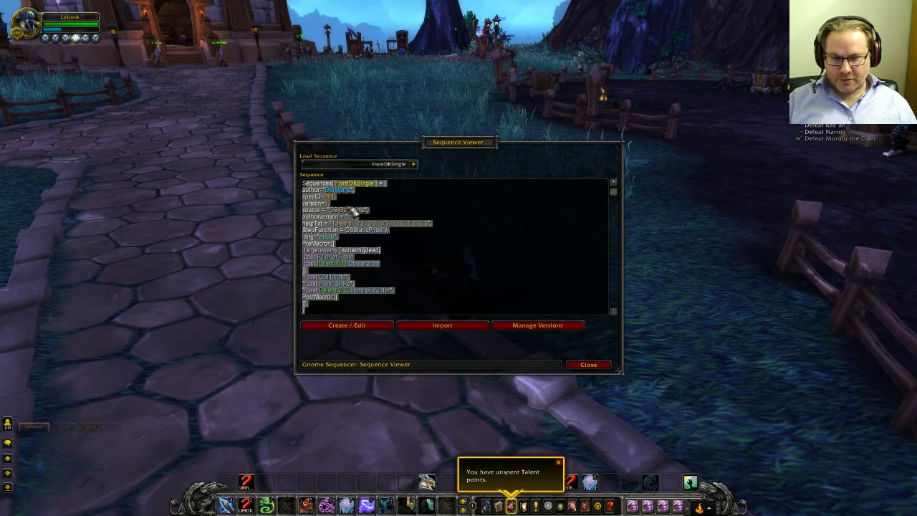
pyautogui.click(416, 165)
pyautogui.click(349, 212)
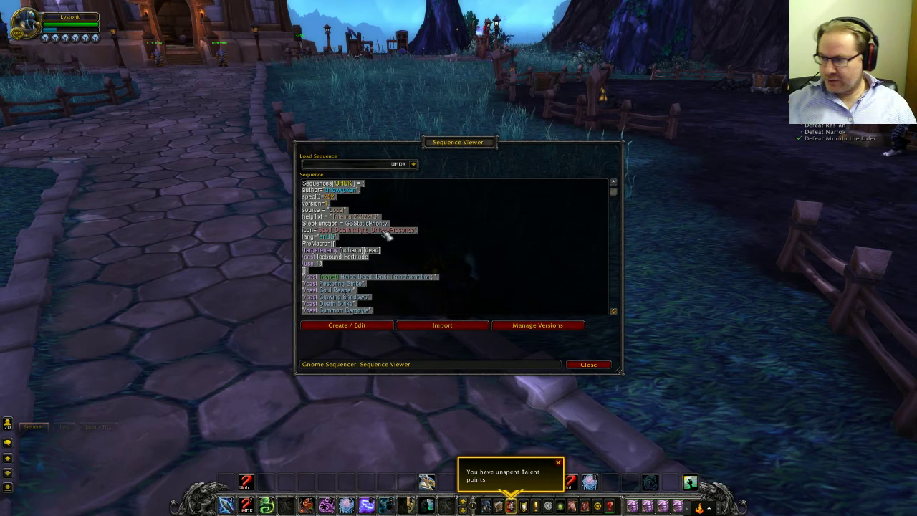
pyautogui.click(324, 204)
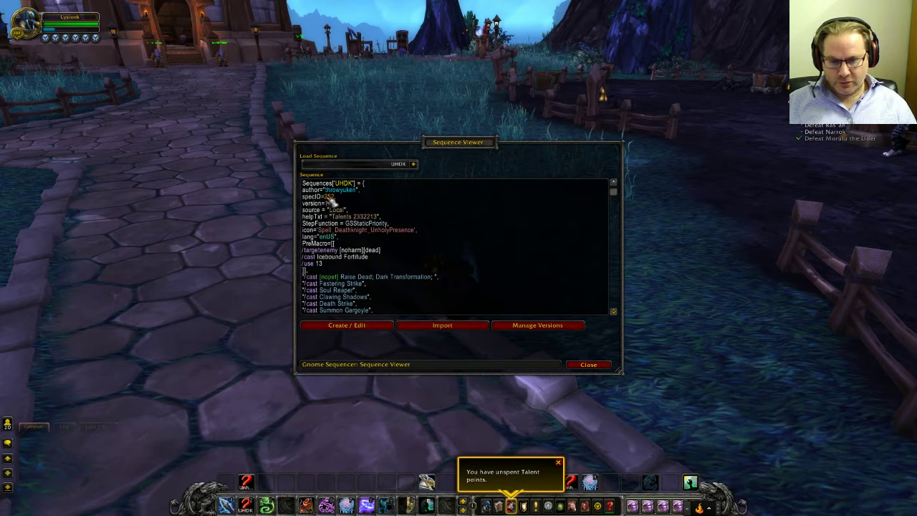
pyautogui.hotkey('ctrl', 'a')
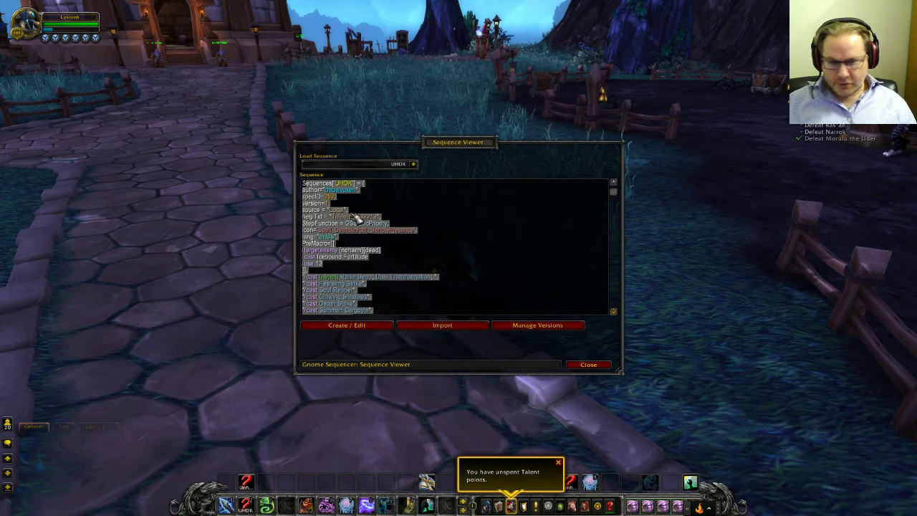
# - Load the FrostDKMulti sequence, then UHDK again, and look over its code
pyautogui.click(414, 164)
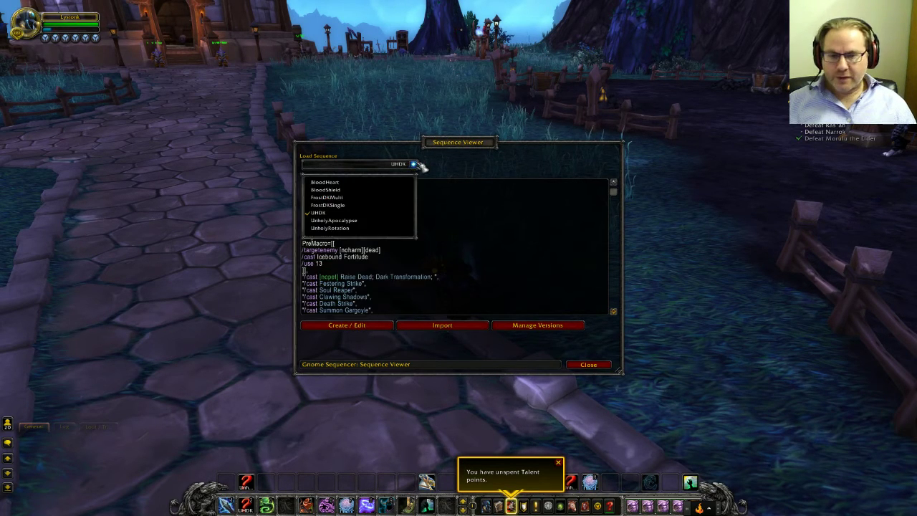
pyautogui.click(341, 198)
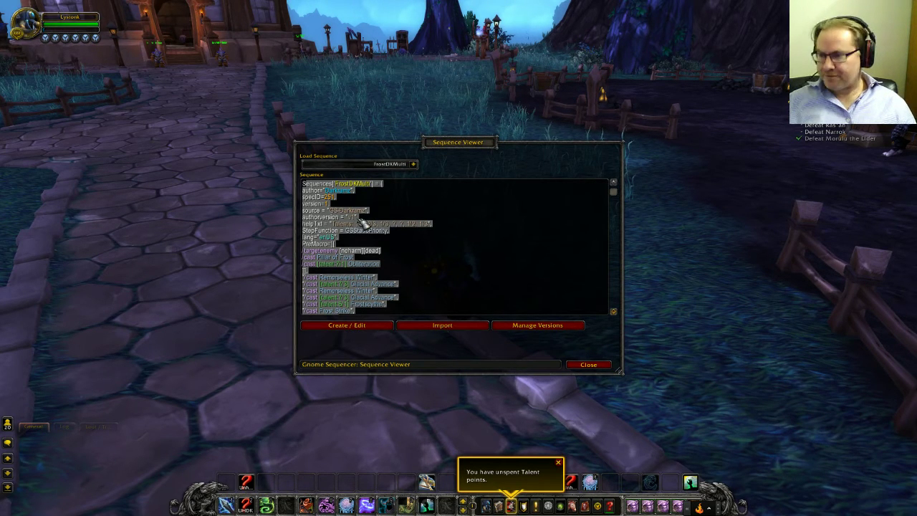
pyautogui.click(413, 164)
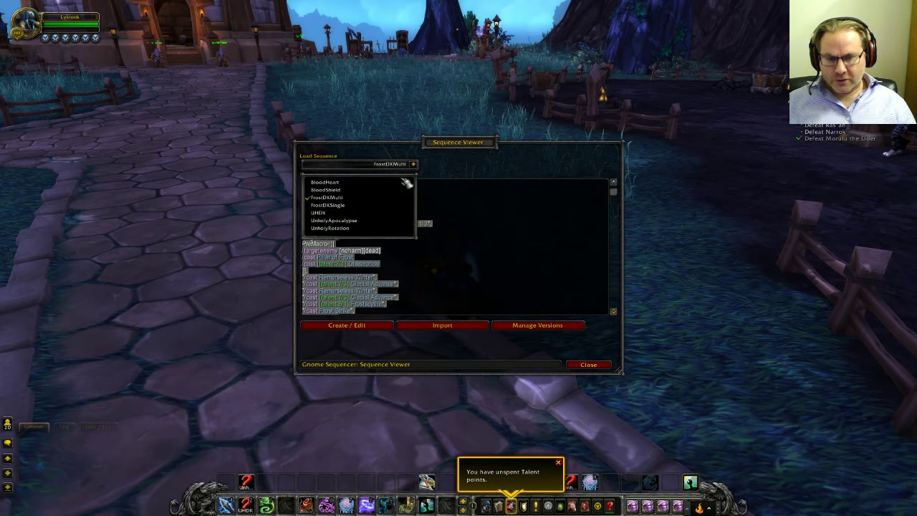
pyautogui.click(342, 211)
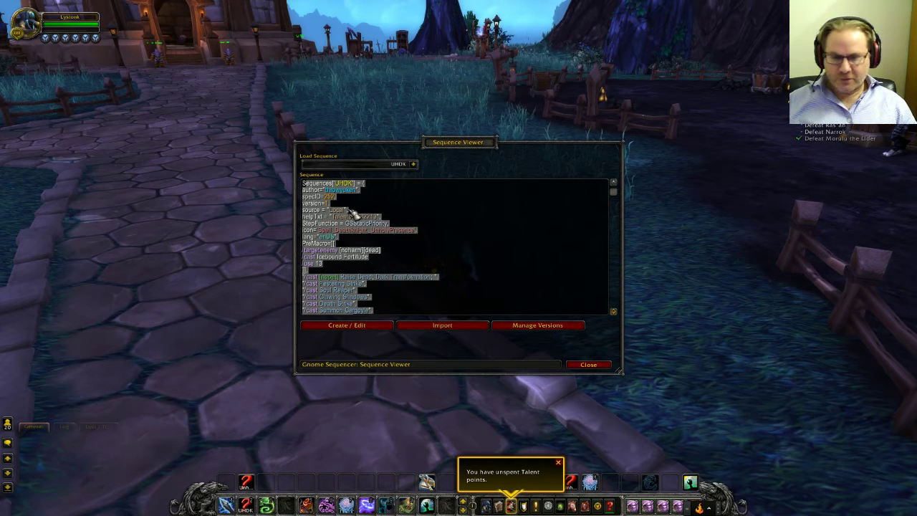
pyautogui.click(393, 298)
pyautogui.scroll(-2, 398, 304)
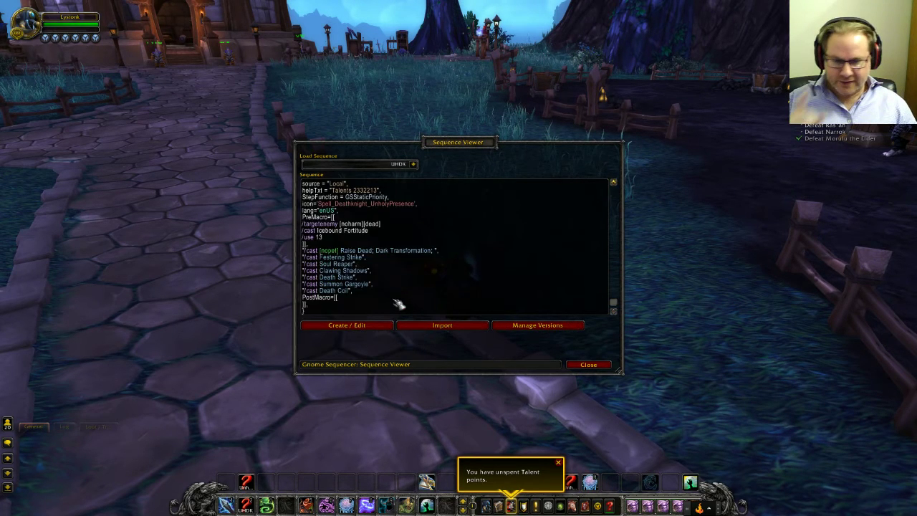
pyautogui.scroll(3, 398, 303)
pyautogui.hotkey('ctrl', 'a')
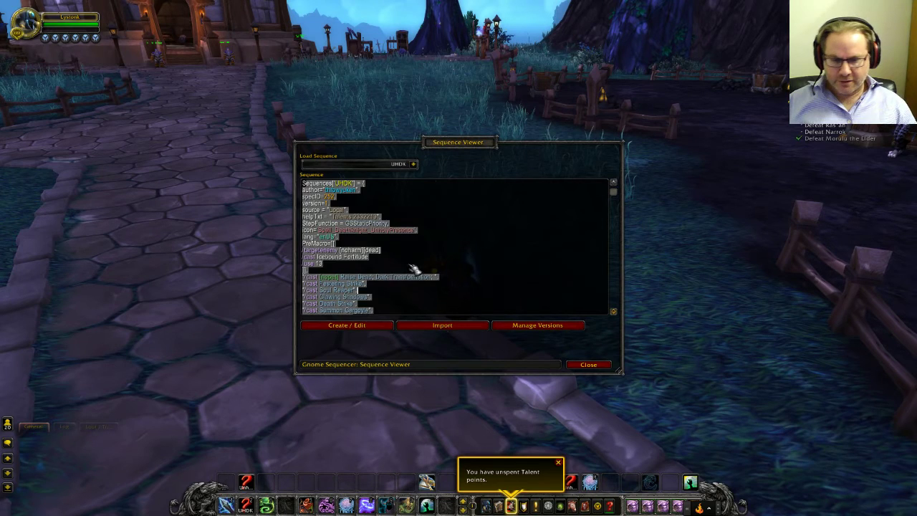
# - Load the UnholyRotation sequence and select its code
pyautogui.click(421, 164)
pyautogui.click(350, 228)
pyautogui.hotkey('ctrl', 'a')
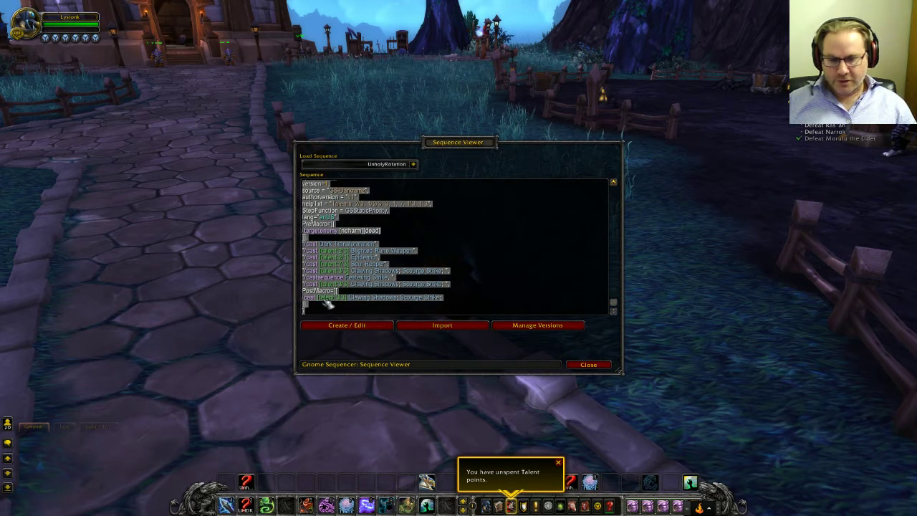
pyautogui.scroll(2, 392, 313)
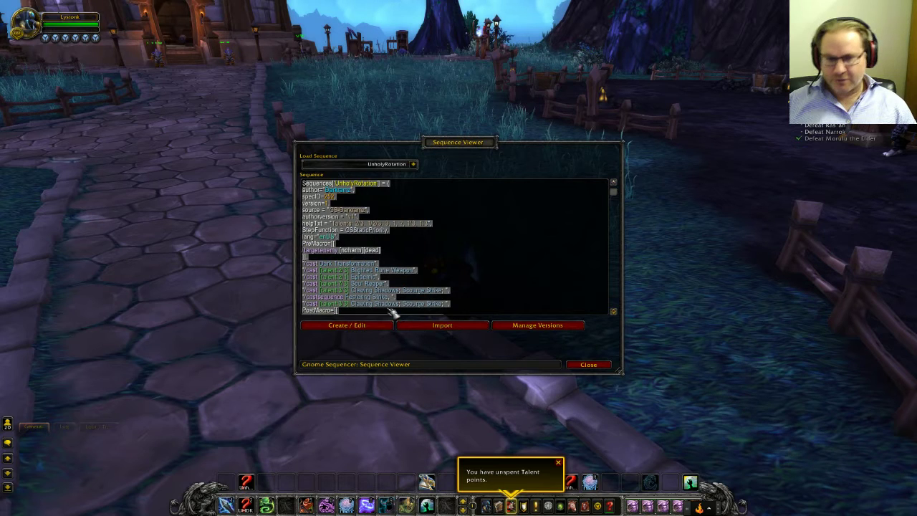
# - Delete UnholyRotation's Clawing Shadows PostMacro line and save it as version 2
pyautogui.click(351, 327)
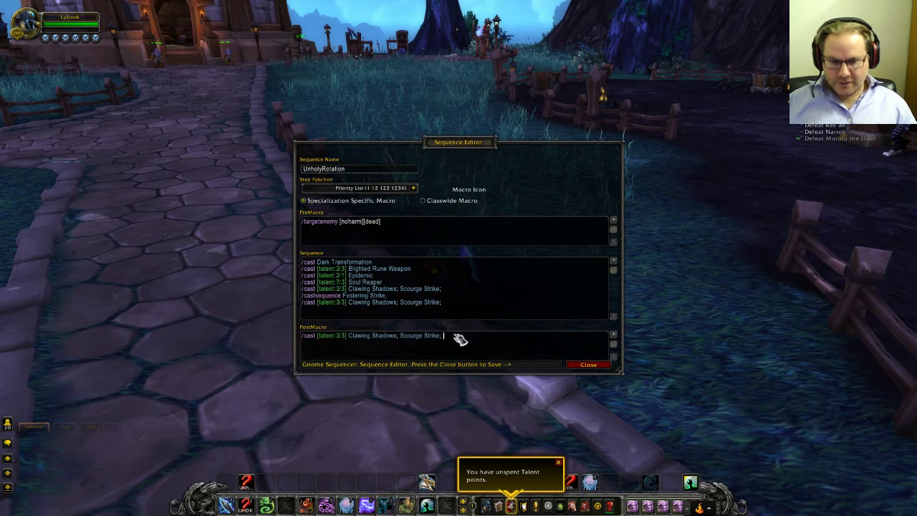
pyautogui.hotkey('ctrl', 'a')
pyautogui.press('BackSpace')
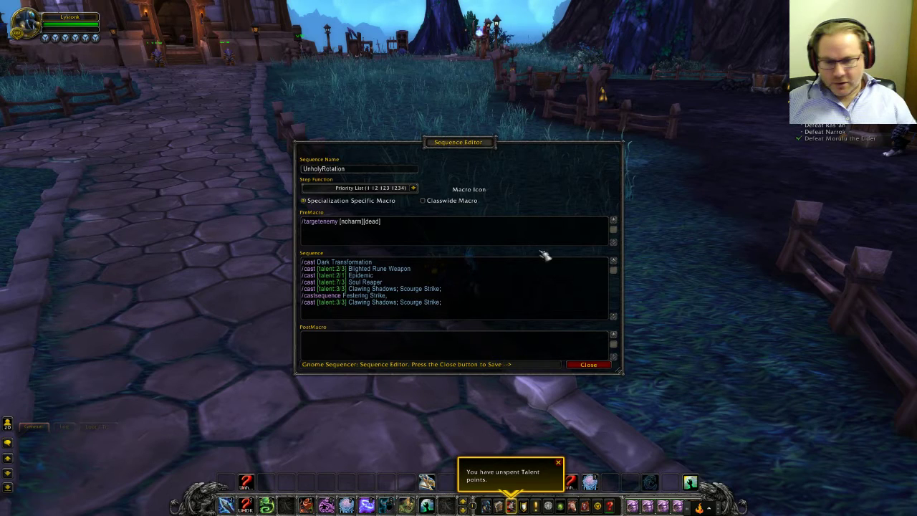
pyautogui.click(587, 365)
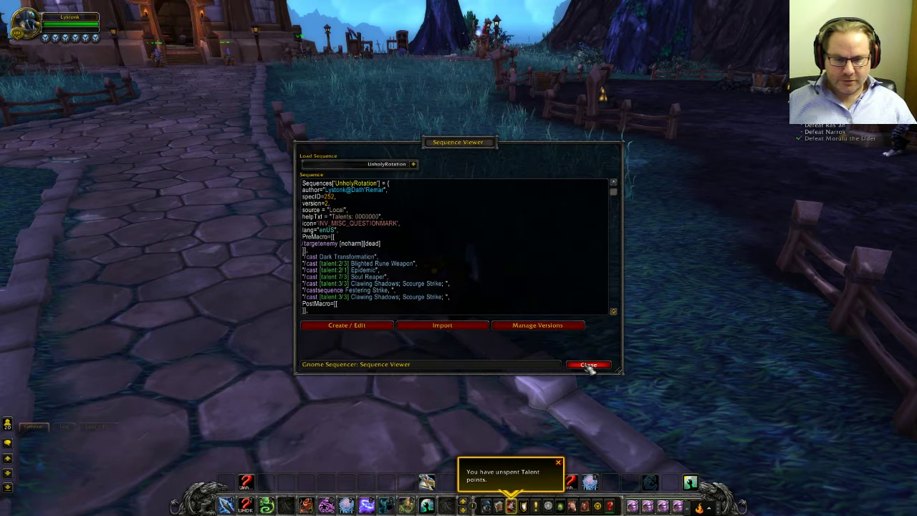
pyautogui.click(595, 304)
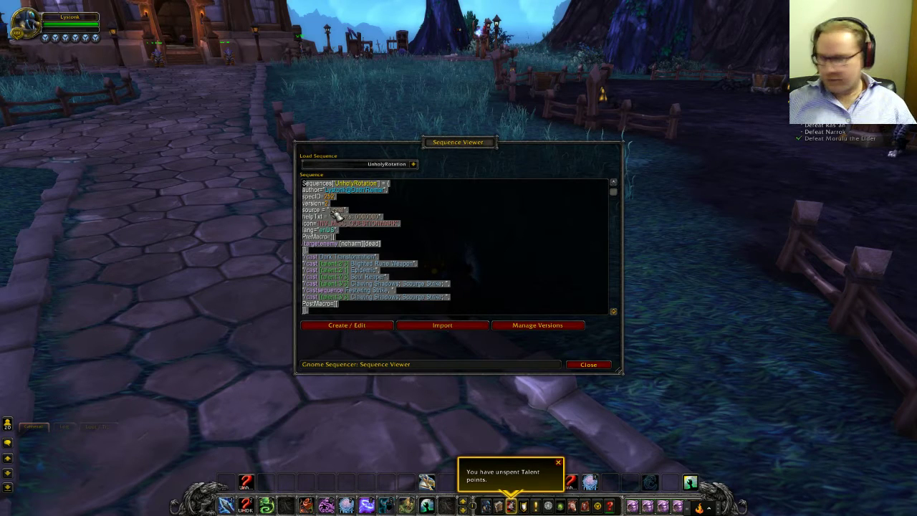
# - Open UnholyRotation's version manager and view version 2's code
pyautogui.click(544, 328)
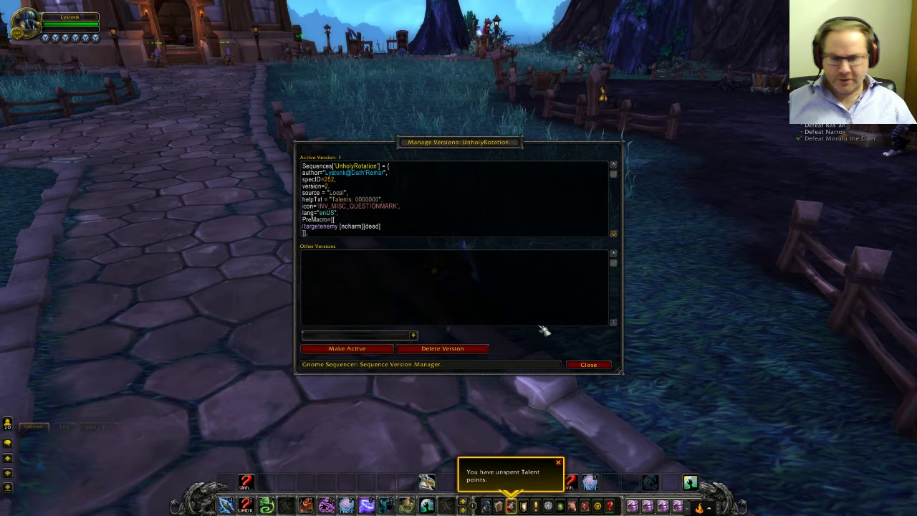
pyautogui.click(412, 334)
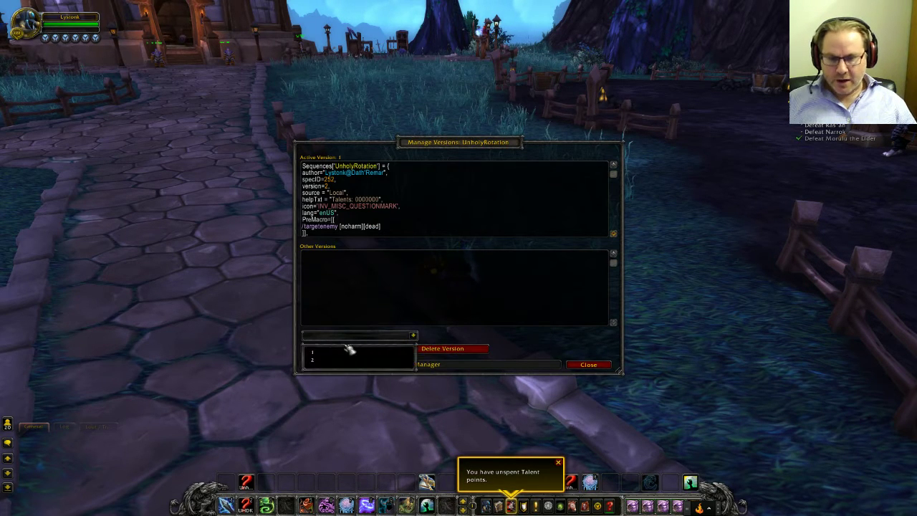
pyautogui.click(341, 360)
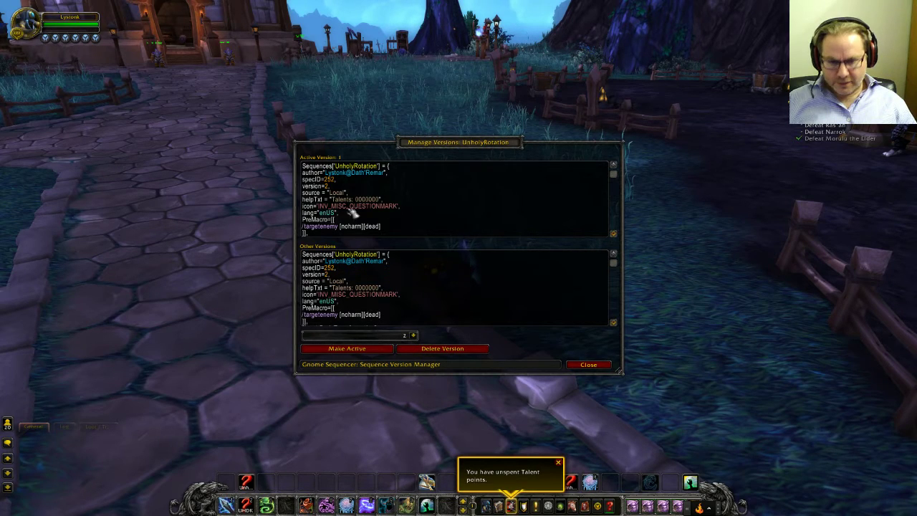
pyautogui.scroll(-5, 374, 187)
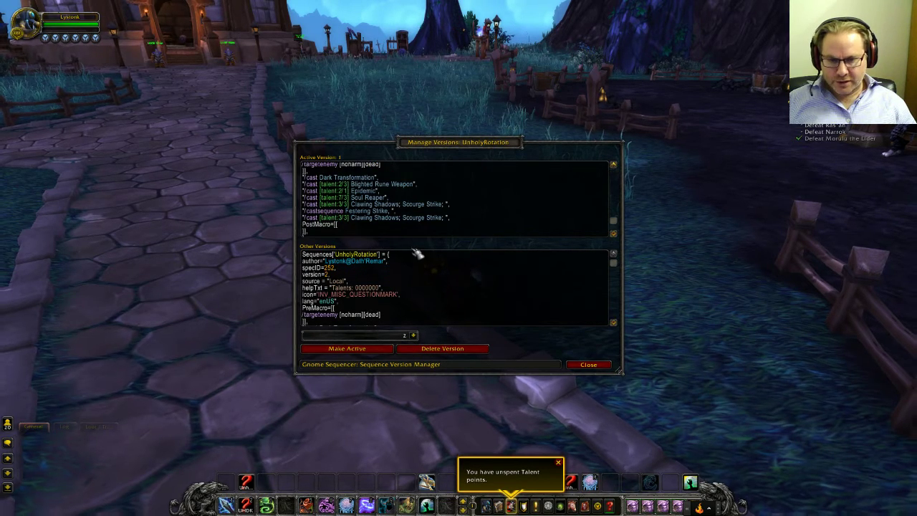
pyautogui.scroll(-5, 445, 291)
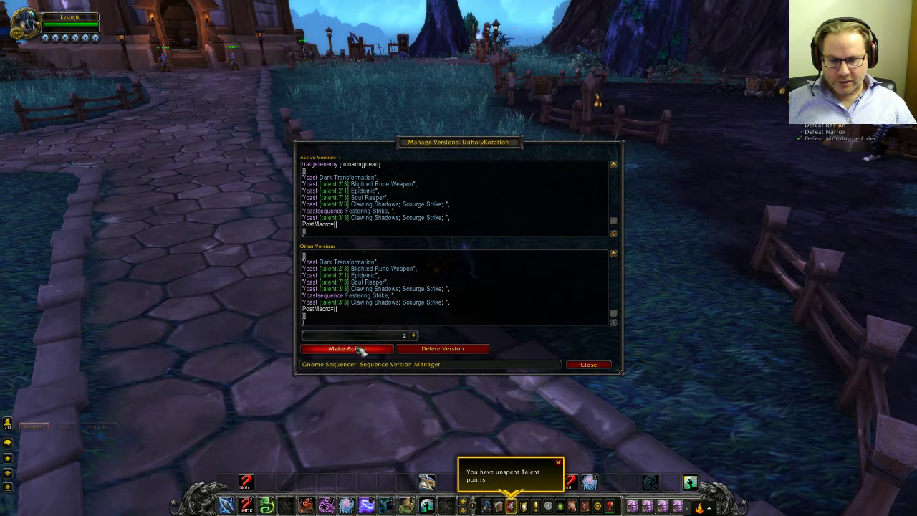
# - Make version 1 active, then make version 2 active again
pyautogui.click(412, 335)
pyautogui.click(343, 354)
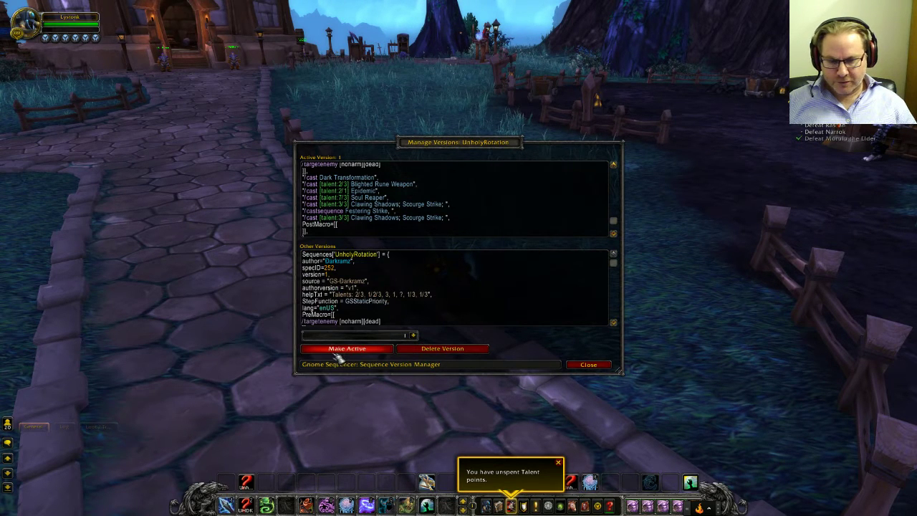
pyautogui.click(335, 351)
pyautogui.scroll(-8, 423, 317)
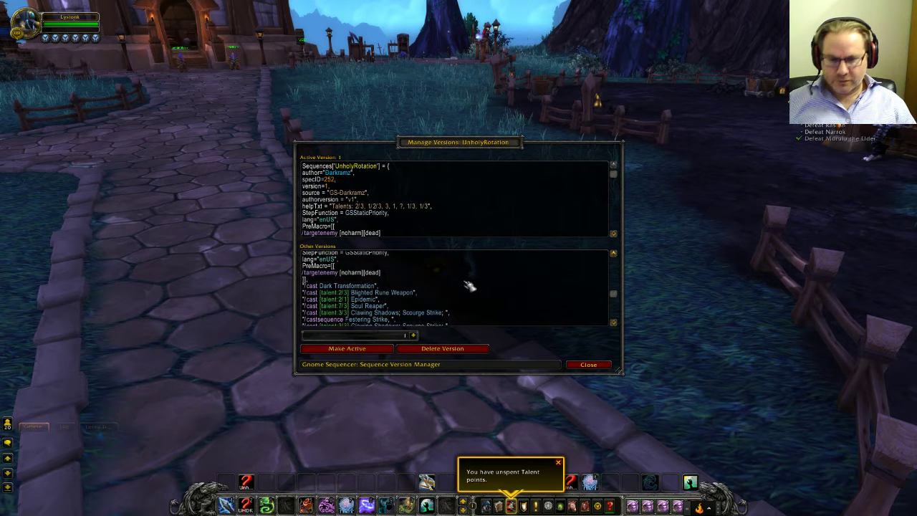
pyautogui.click(412, 335)
pyautogui.click(344, 363)
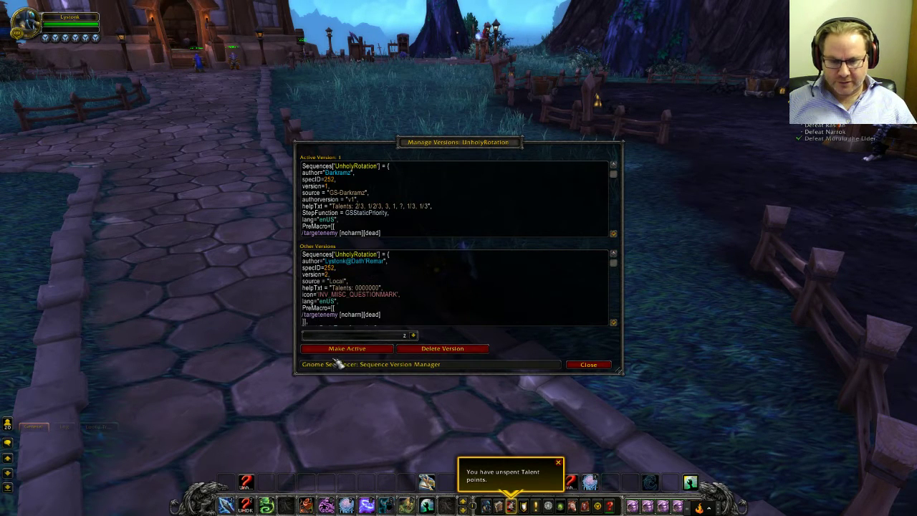
pyautogui.click(344, 349)
pyautogui.scroll(-5, 430, 298)
pyautogui.scroll(5, 430, 298)
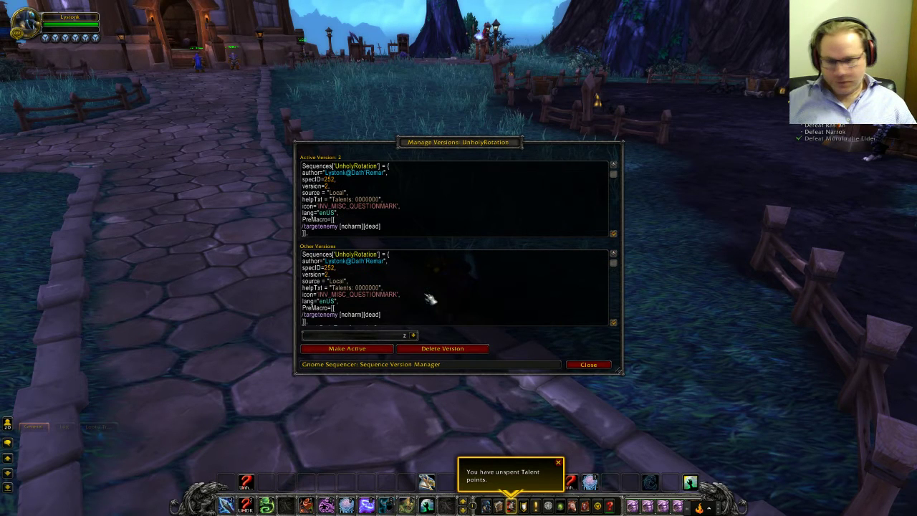
# - Try deleting version 1, which the addon refuses
pyautogui.click(412, 334)
pyautogui.click(348, 353)
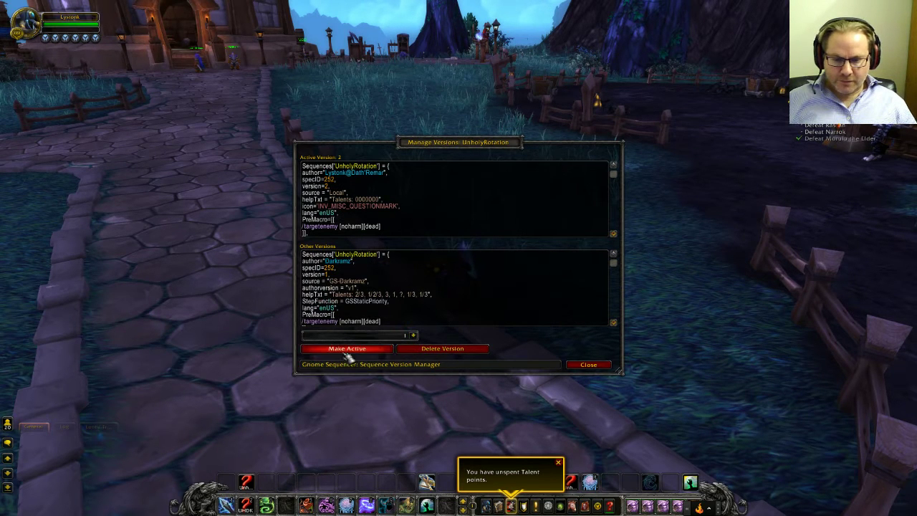
pyautogui.click(443, 351)
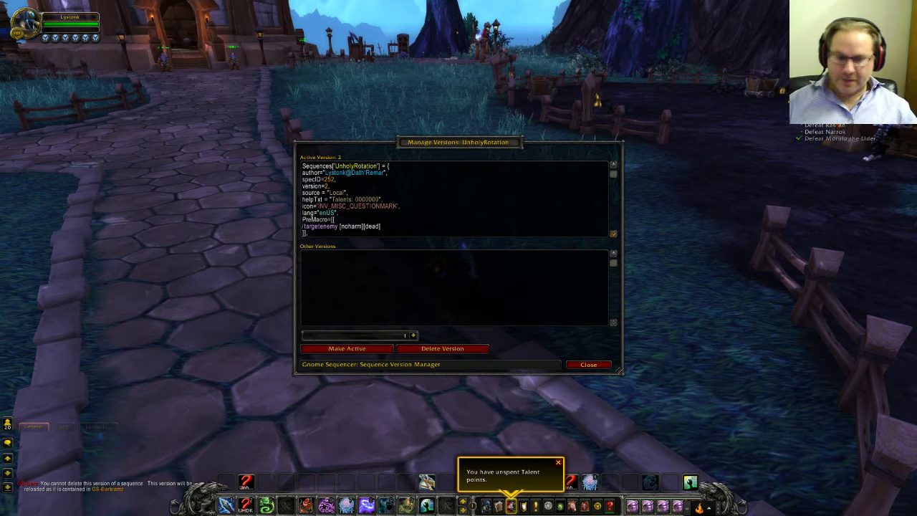
# - Close the version manager and Sequence Viewer, leaving UnholyRotation loaded at version 2
pyautogui.click(588, 366)
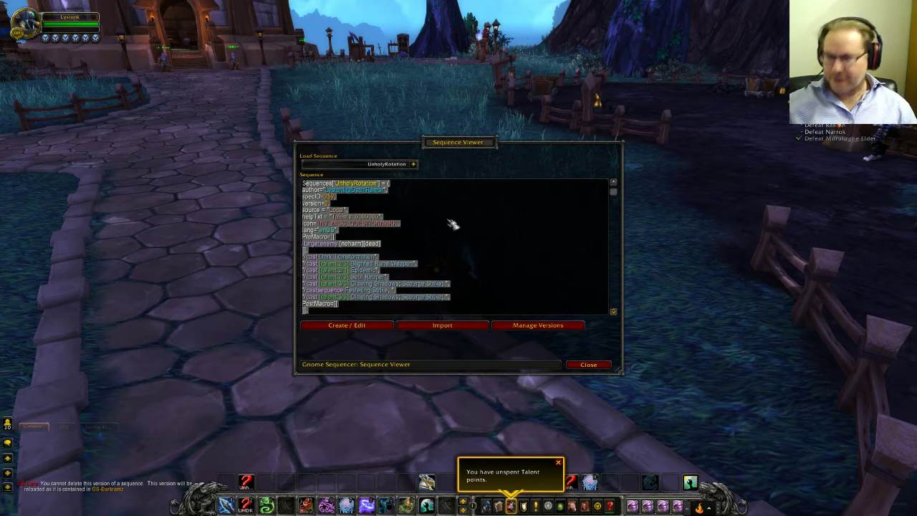
pyautogui.click(415, 166)
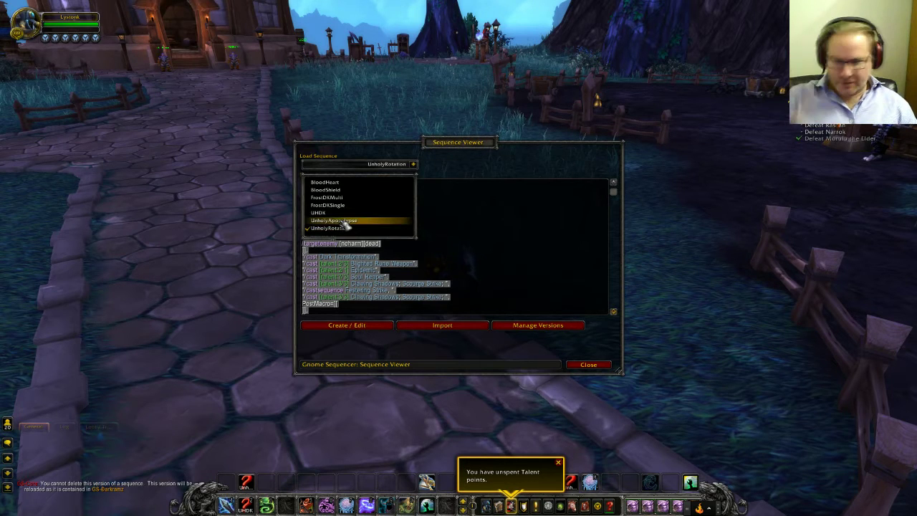
pyautogui.click(414, 164)
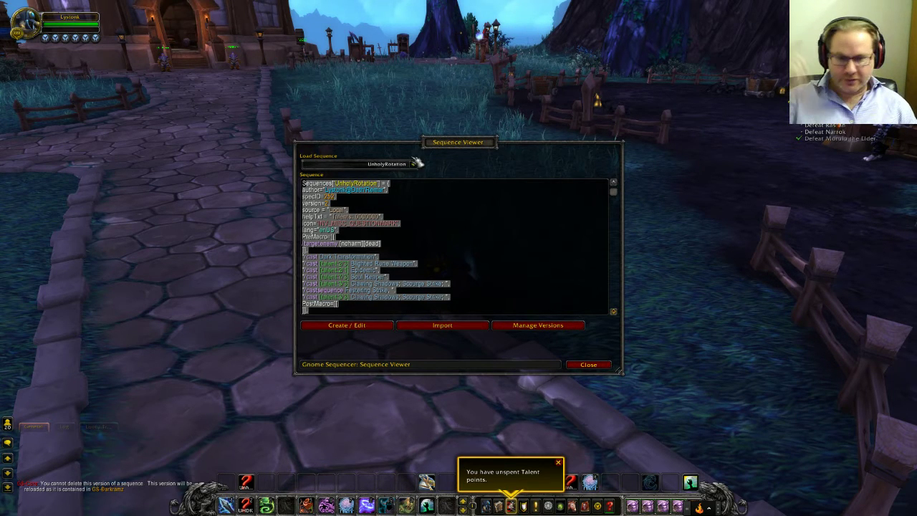
pyautogui.click(588, 364)
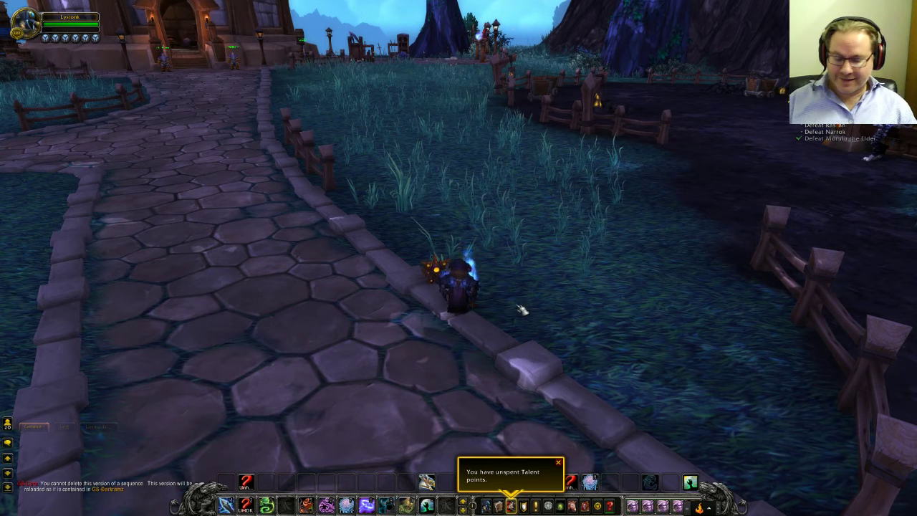
pyautogui.press('Escape')
# - Open the GS-E Gnome Sequencer addon options in Interface AddOns, viewing Plugins then Debug
pyautogui.click(476, 249)
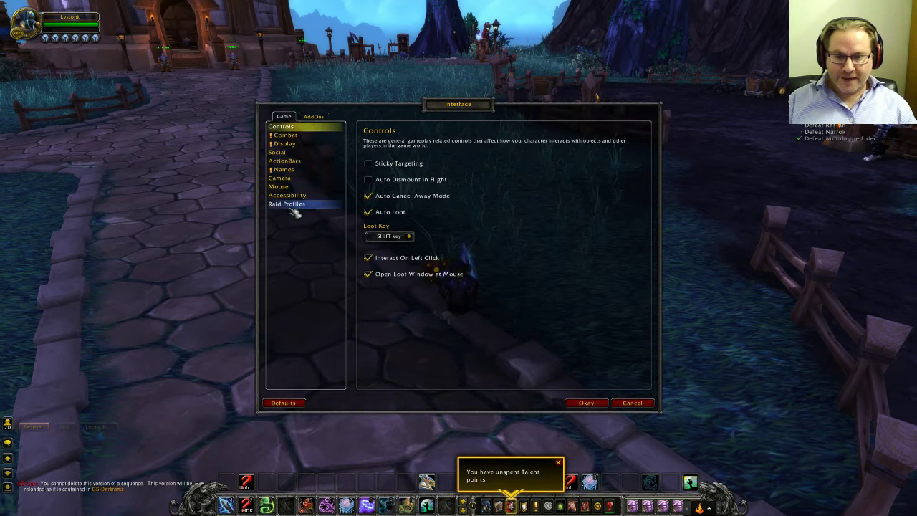
pyautogui.click(313, 116)
pyautogui.click(301, 143)
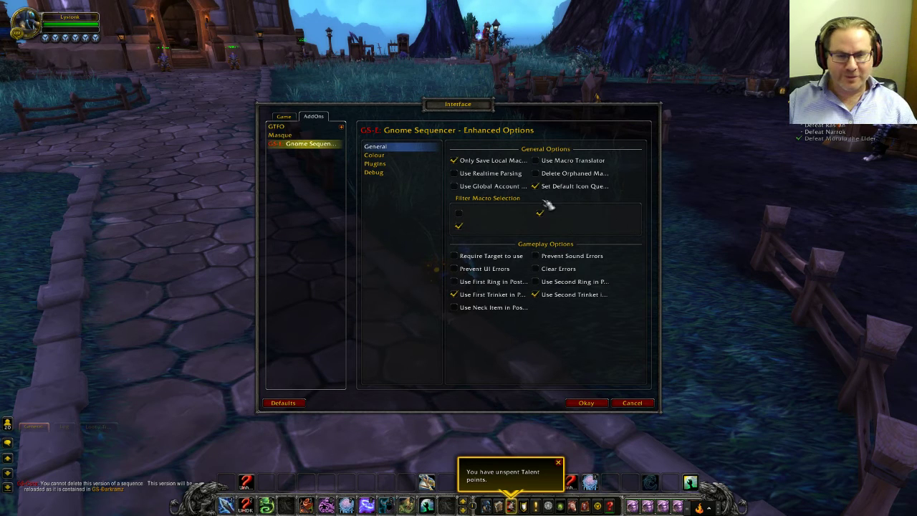
pyautogui.click(392, 164)
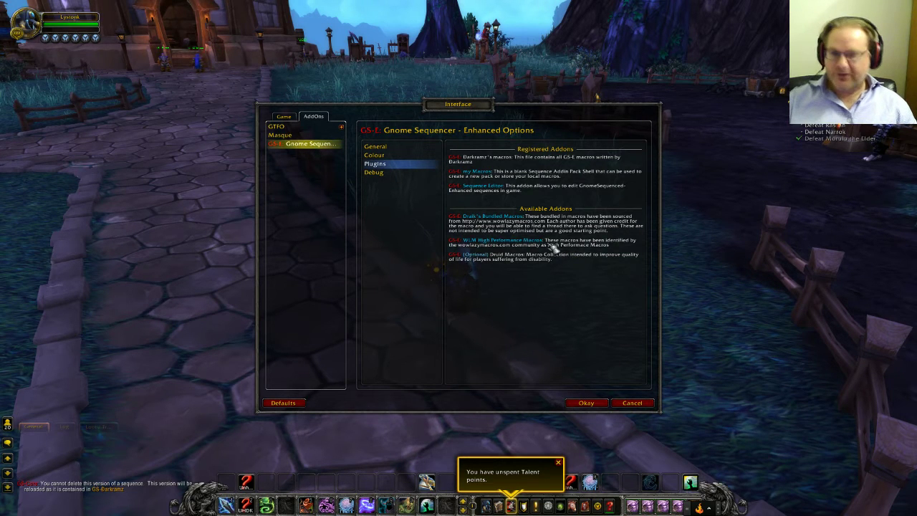
pyautogui.click(380, 173)
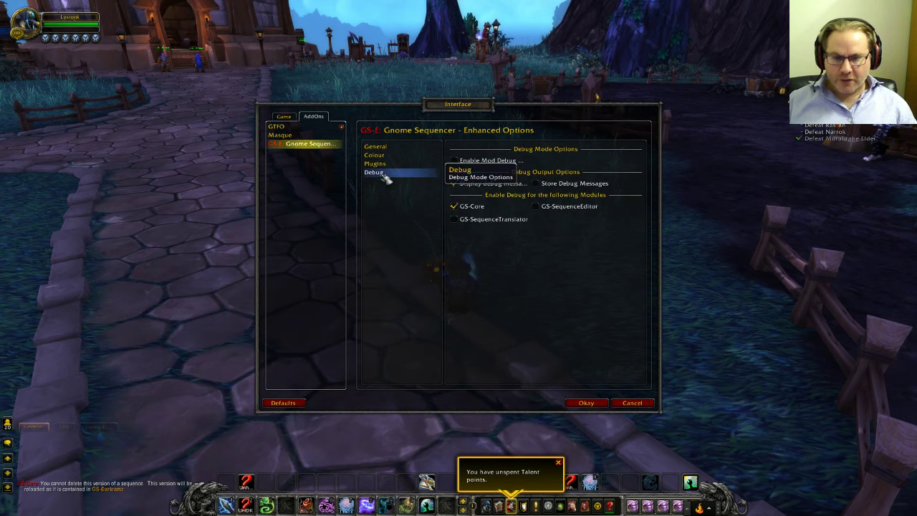